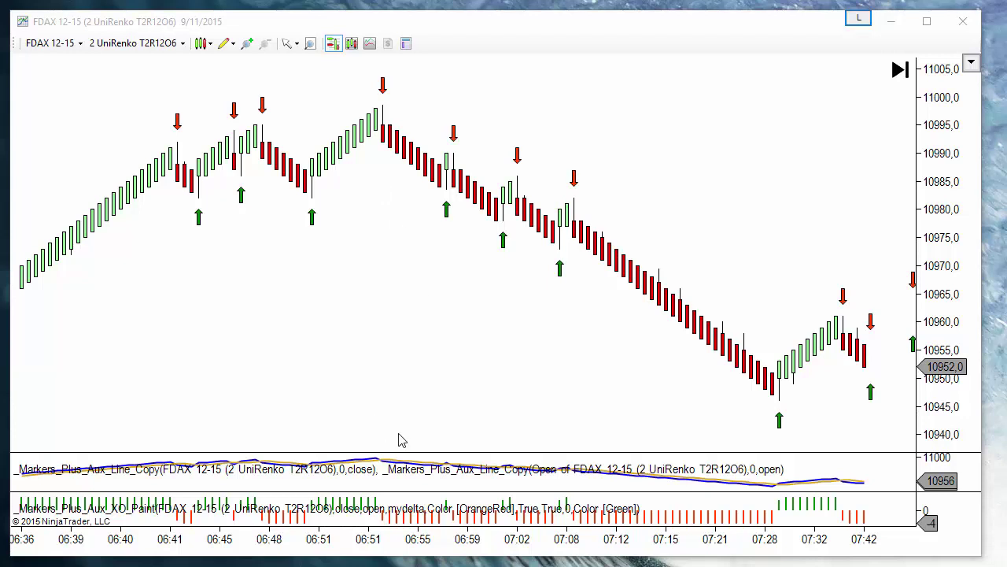
- Widen the Renko bars on the time axis and scroll back to earlier bars
{"action": "left_click_drag", "start_coordinate": [590, 551], "coordinate": [472, 551]}
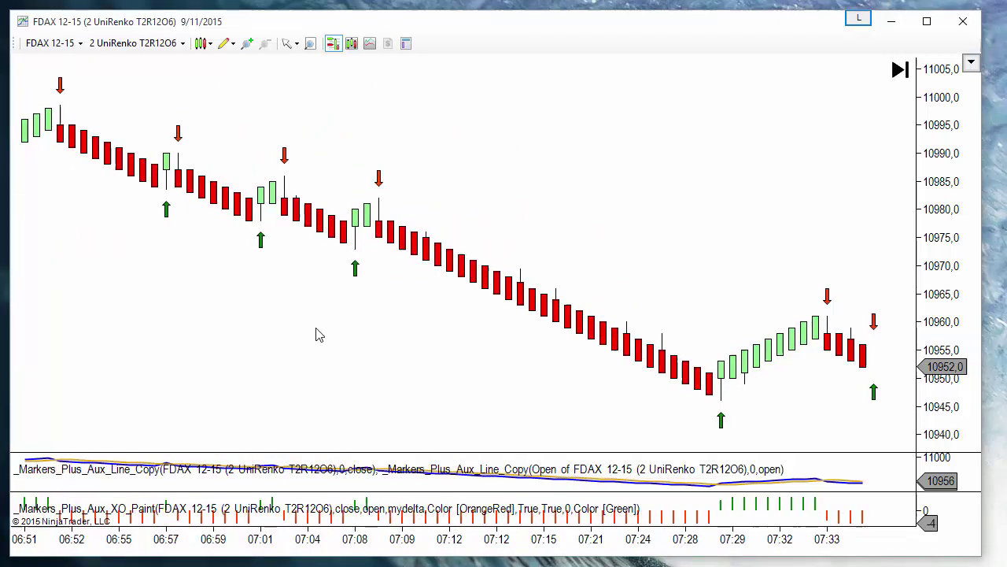
{"action": "left_click_drag", "start_coordinate": [315, 337], "coordinate": [521, 333]}
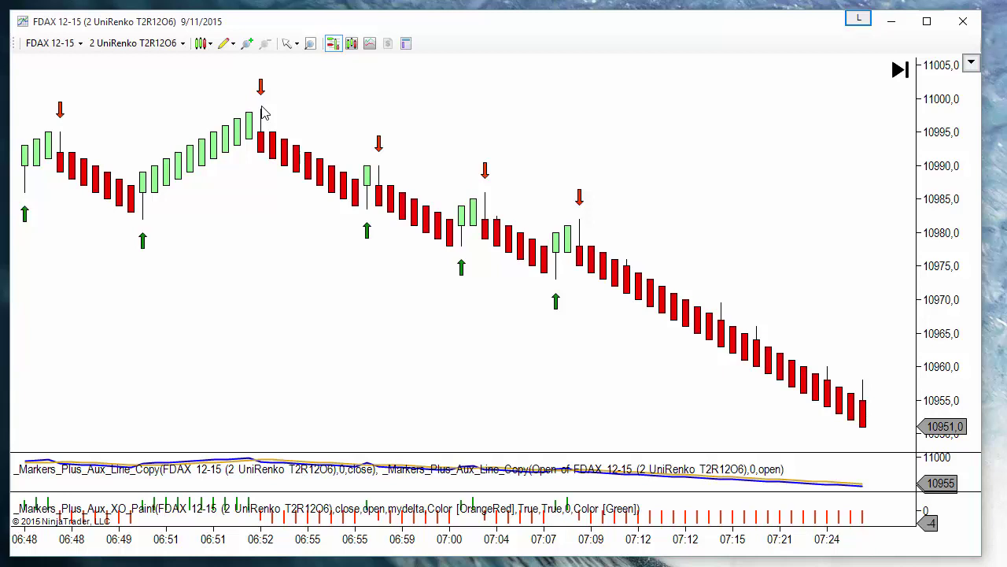
- Delete the orange open line, blue close line and XO Paint histogram, then fit more bars
{"action": "left_click", "coordinate": [523, 474]}
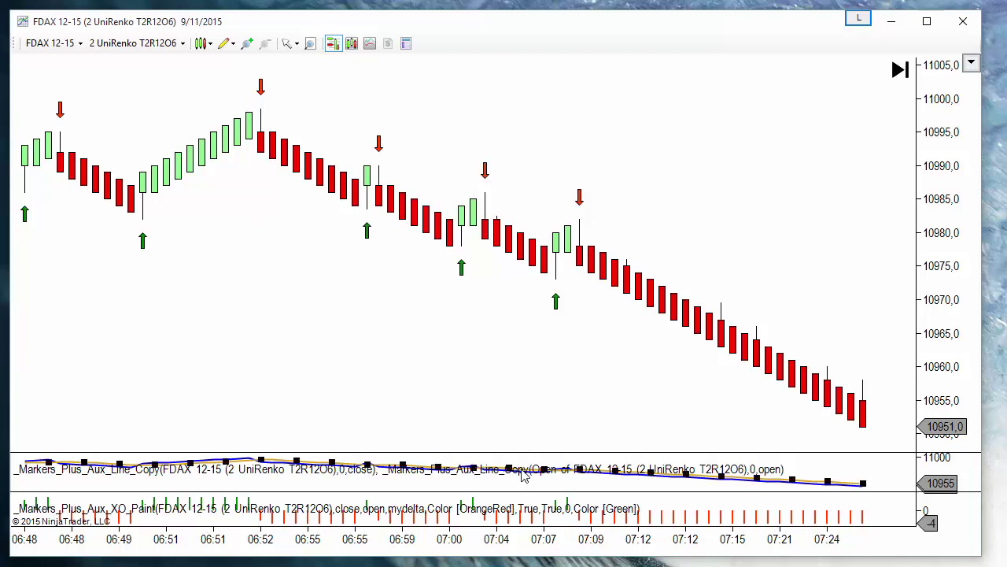
{"action": "key", "text": "Delete"}
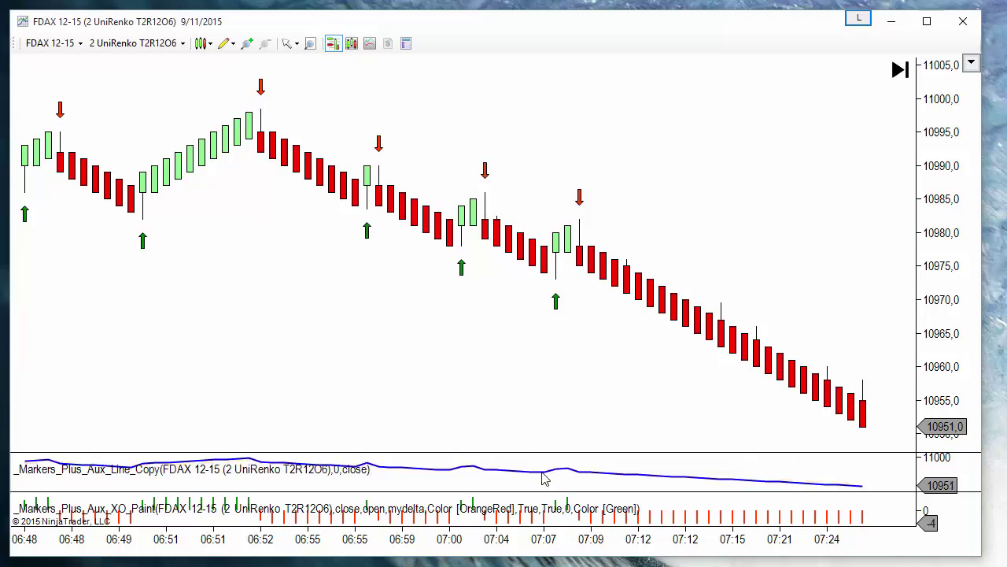
{"action": "left_click", "coordinate": [542, 474]}
{"action": "key", "text": "Delete"}
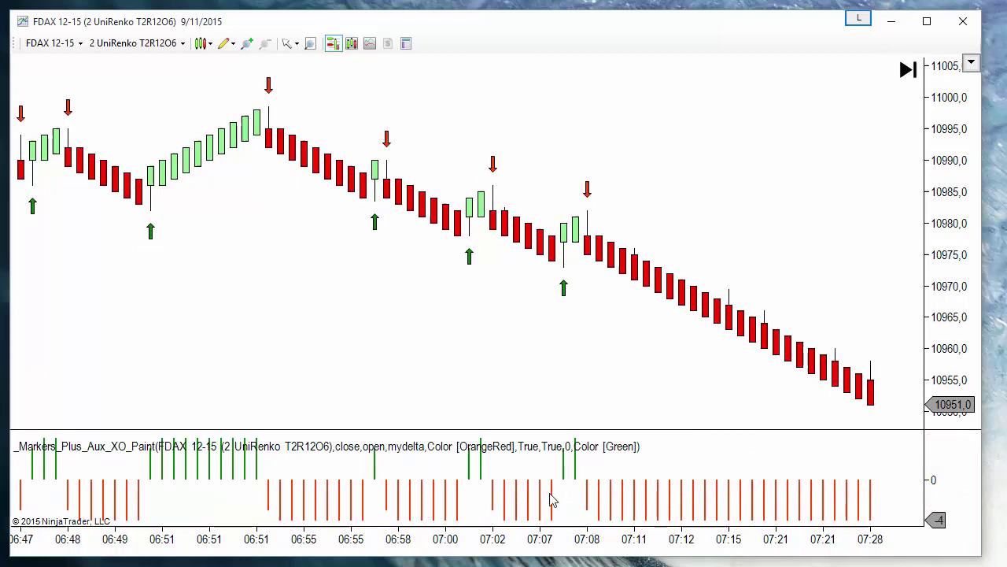
{"action": "left_click", "coordinate": [551, 499]}
{"action": "key", "text": "Delete"}
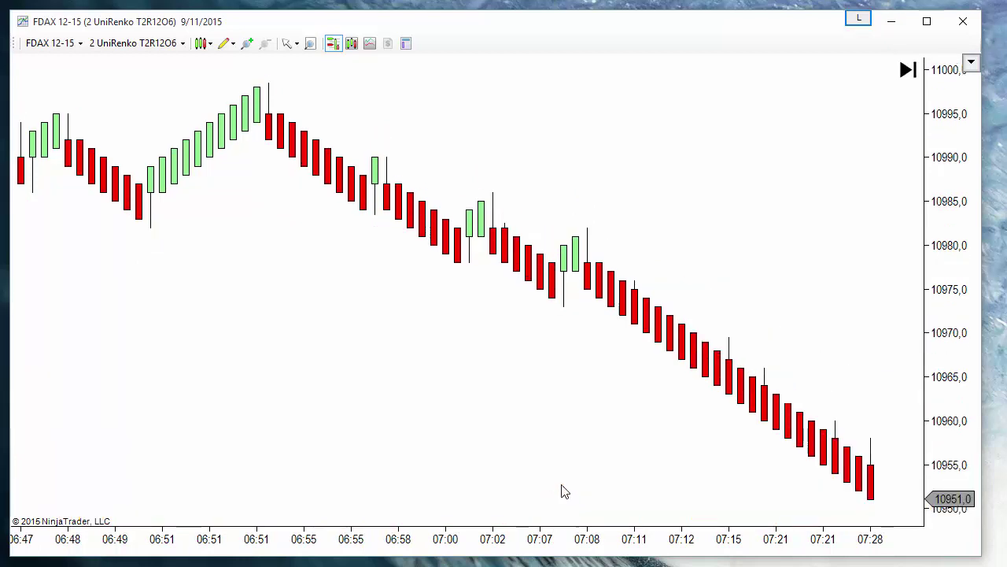
{"action": "left_click_drag", "start_coordinate": [453, 540], "coordinate": [510, 539]}
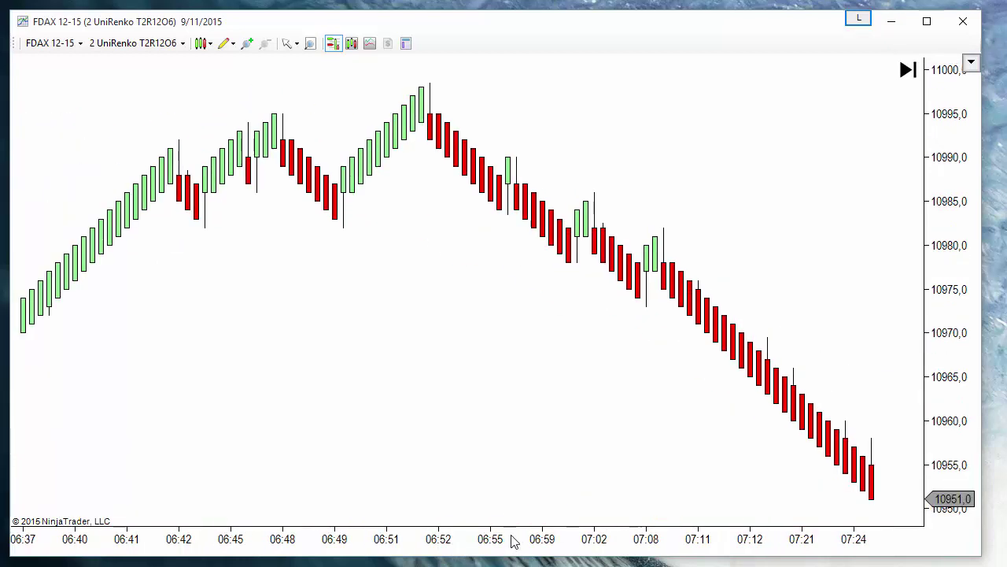
- Add _Markers_Plus_Aux_Line_Copy to the chart from the Indicators dialog
{"action": "right_click", "coordinate": [305, 293]}
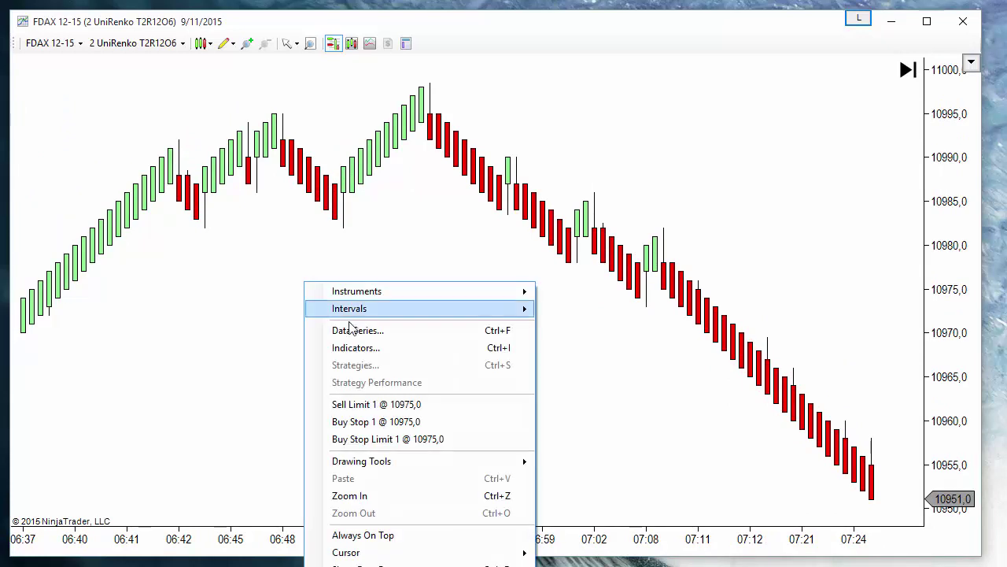
{"action": "left_click", "coordinate": [356, 347]}
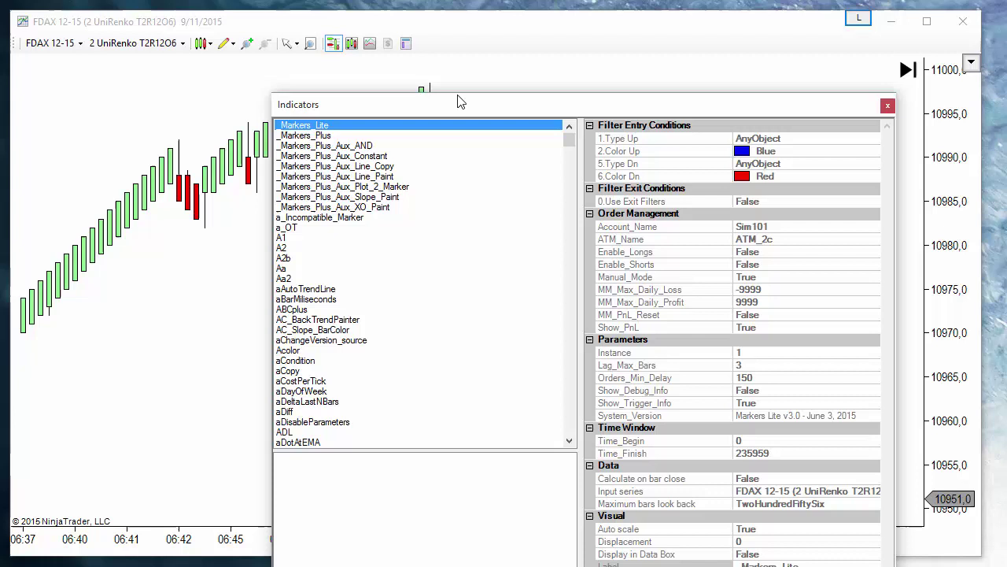
{"action": "mouse_move", "coordinate": [457, 98]}
{"action": "left_mouse_down"}
{"action": "mouse_move", "coordinate": [447, 304]}
{"action": "mouse_move", "coordinate": [348, 89]}
{"action": "left_mouse_up"}
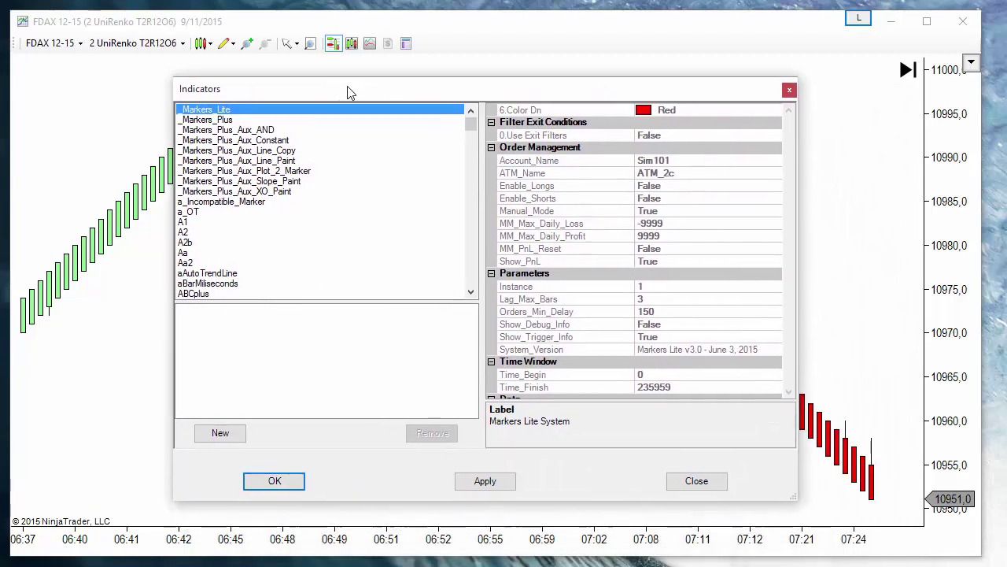
{"action": "double_click", "coordinate": [283, 148]}
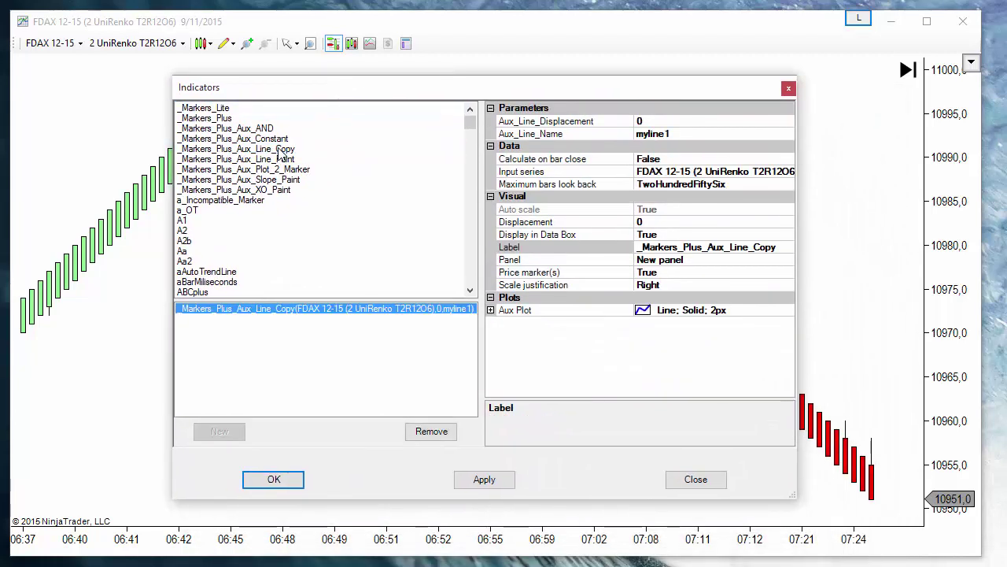
- Set the indicator's input series to Close and its auxiliary line name to my_close
{"action": "left_click", "coordinate": [689, 133]}
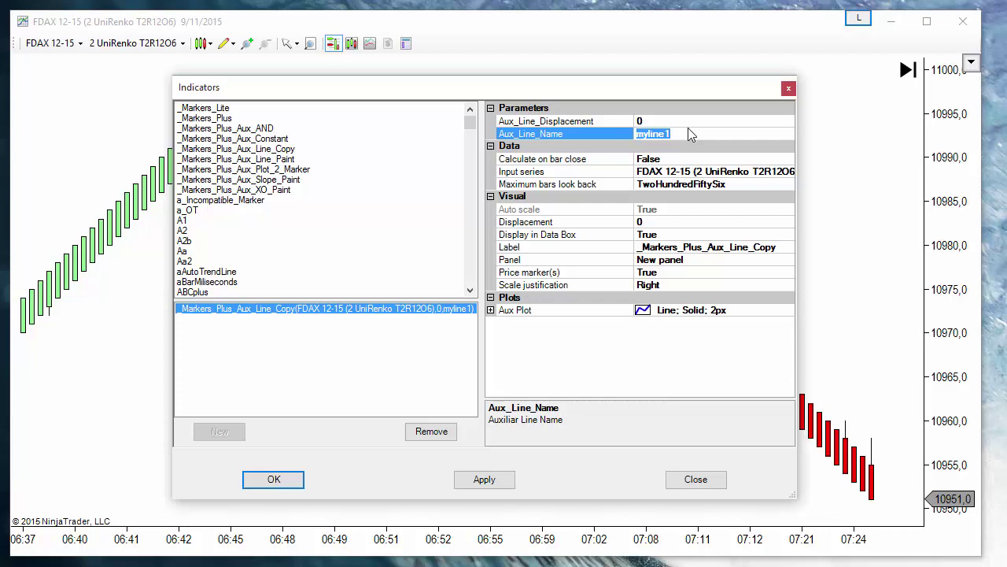
{"action": "type", "text": "clo"}
{"action": "type", "text": "se"}
{"action": "left_click", "coordinate": [664, 183]}
{"action": "left_click", "coordinate": [521, 173]}
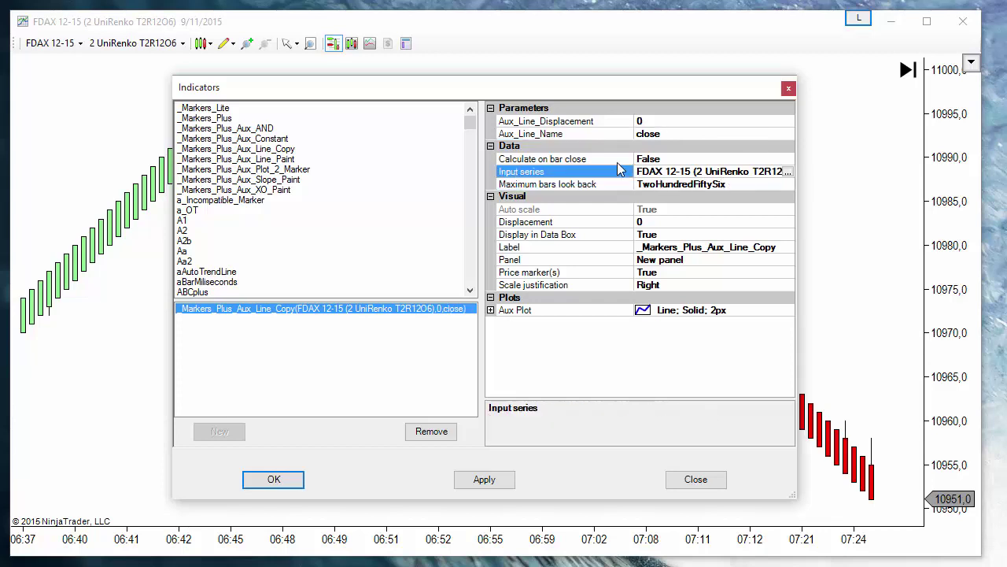
{"action": "left_click", "coordinate": [667, 171]}
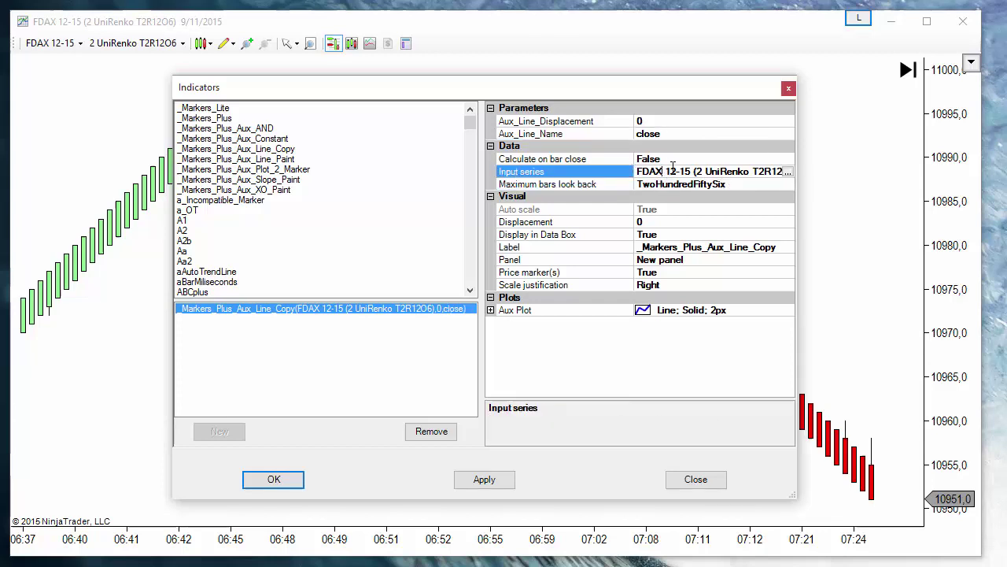
{"action": "left_click", "coordinate": [788, 172]}
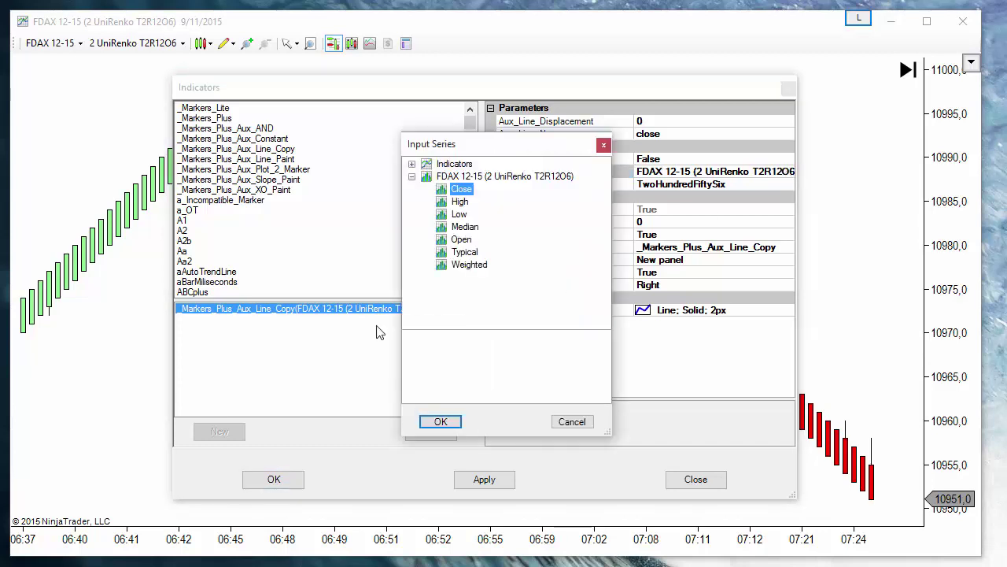
{"action": "left_click", "coordinate": [412, 164]}
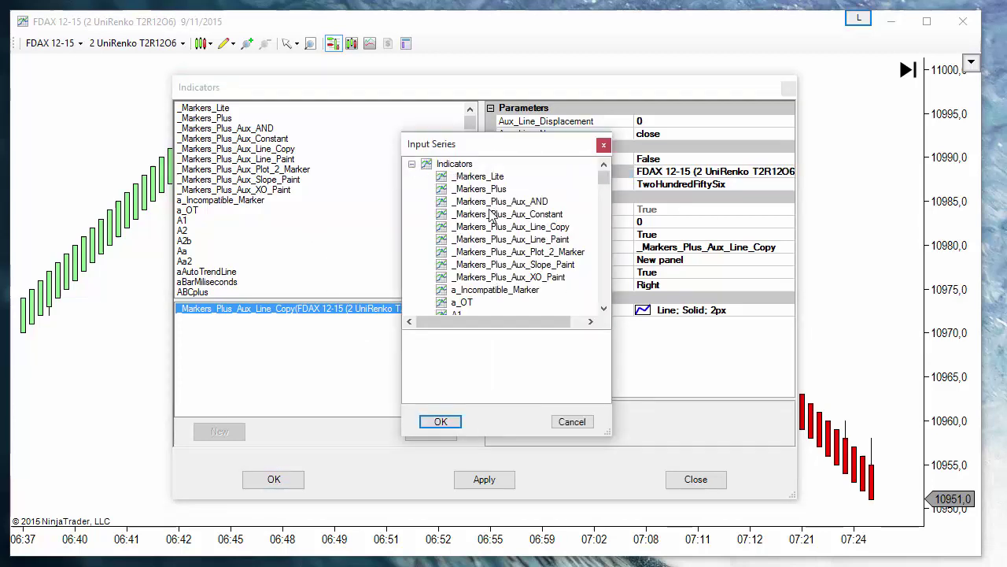
{"action": "left_click", "coordinate": [412, 164]}
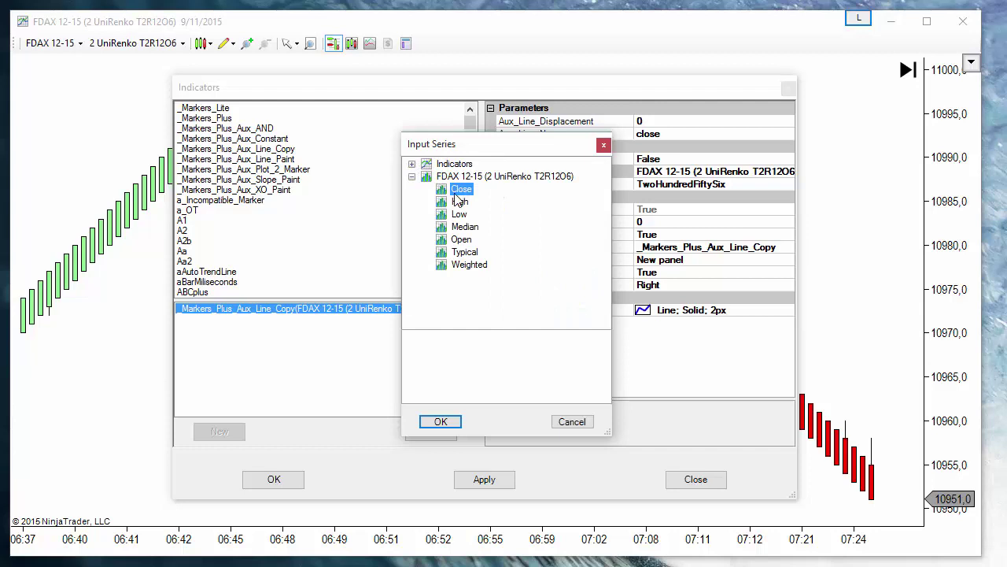
{"action": "left_click", "coordinate": [431, 425]}
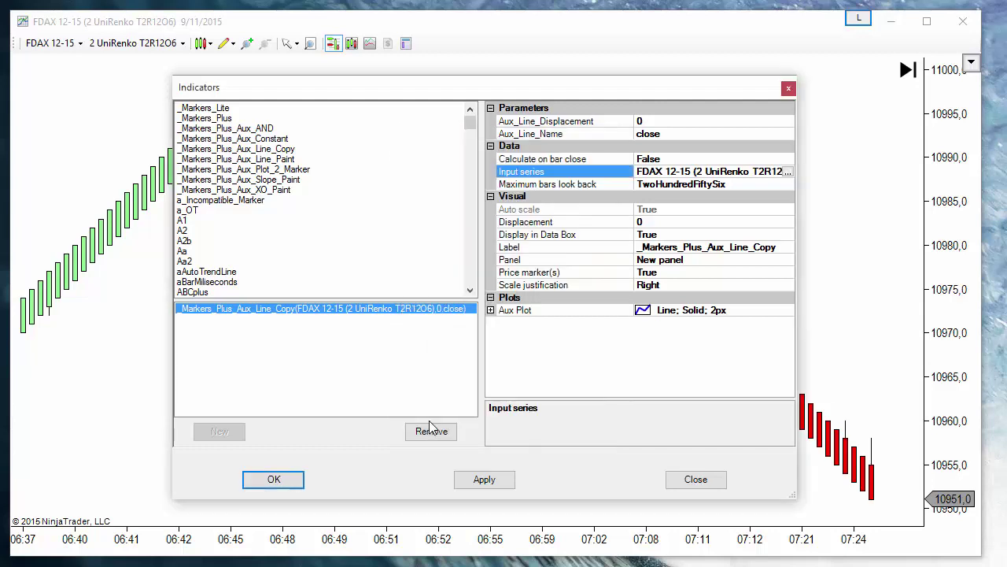
{"action": "left_click", "coordinate": [675, 134]}
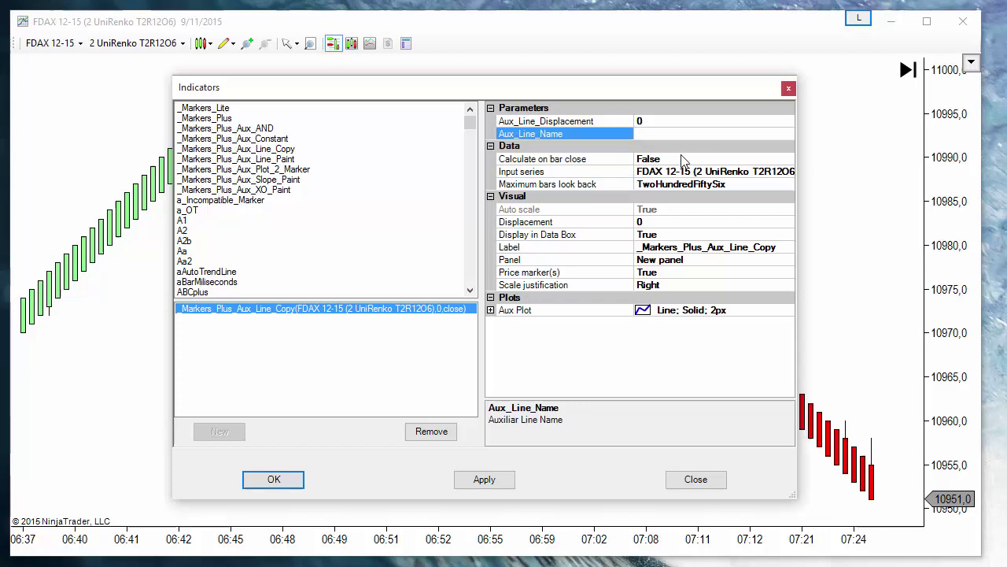
{"action": "type", "text": "my_close"}
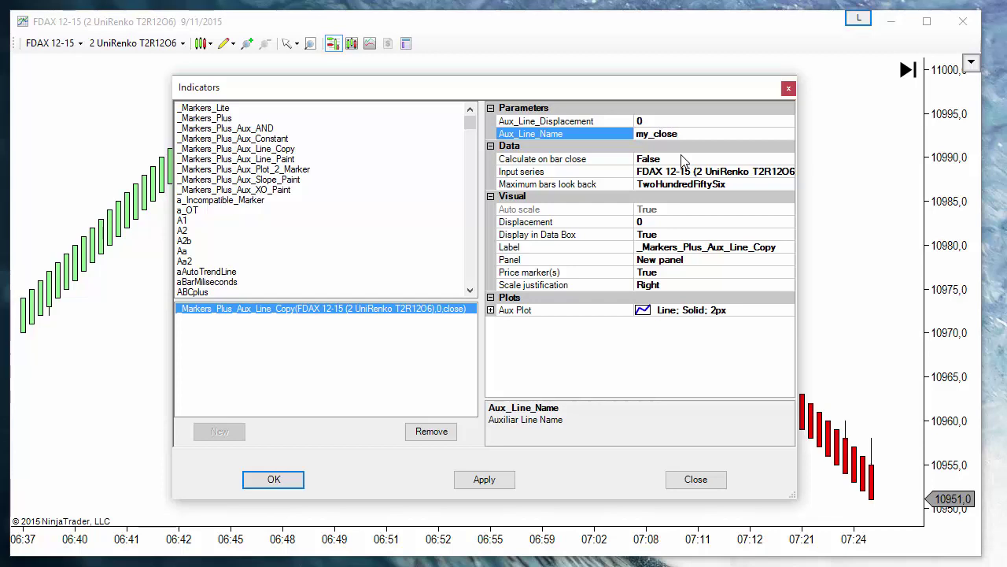
- Add a second _Markers_Plus_Aux_Line_Copy instance named my_open
{"action": "double_click", "coordinate": [263, 150]}
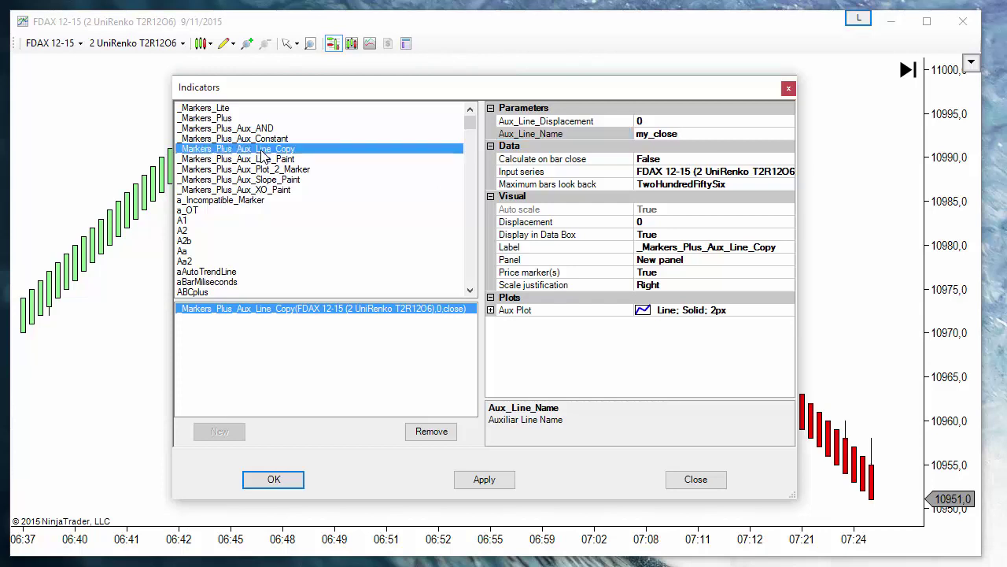
{"action": "left_click", "coordinate": [680, 135]}
{"action": "type", "text": "p"}
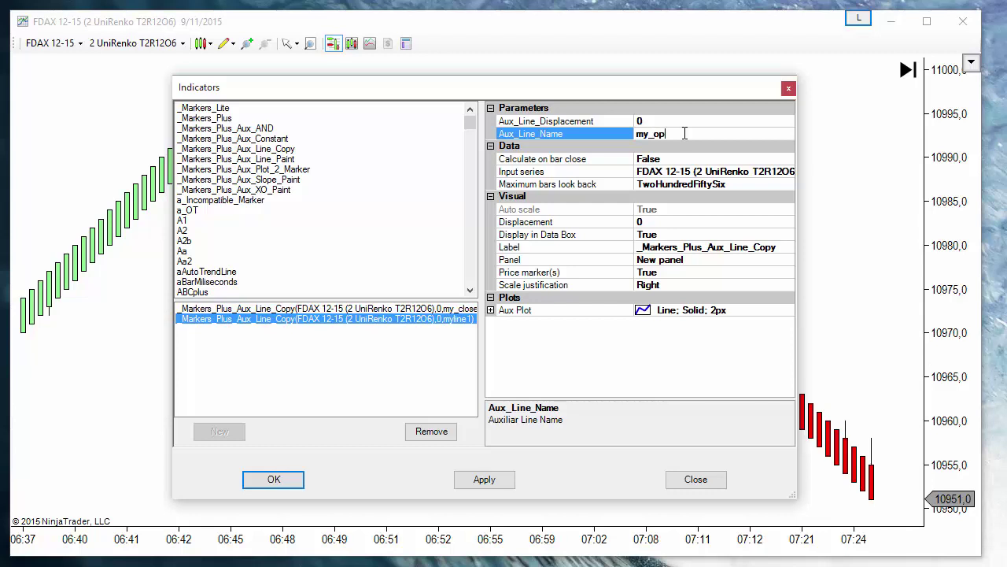
{"action": "type", "text": "en"}
{"action": "left_click", "coordinate": [752, 172]}
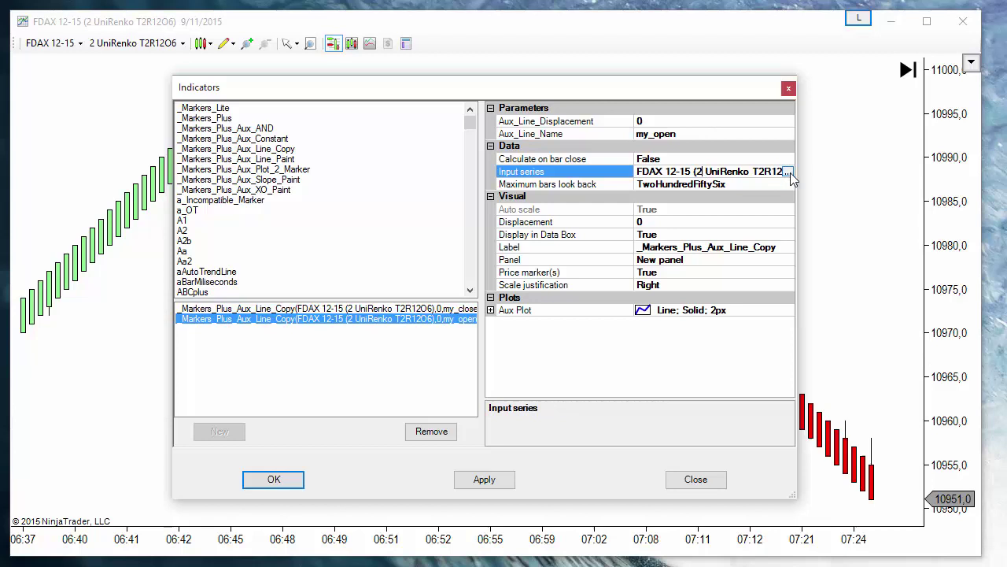
- Set its input series to FDAX Open and its plot colour to green, then apply
{"action": "left_click", "coordinate": [788, 171]}
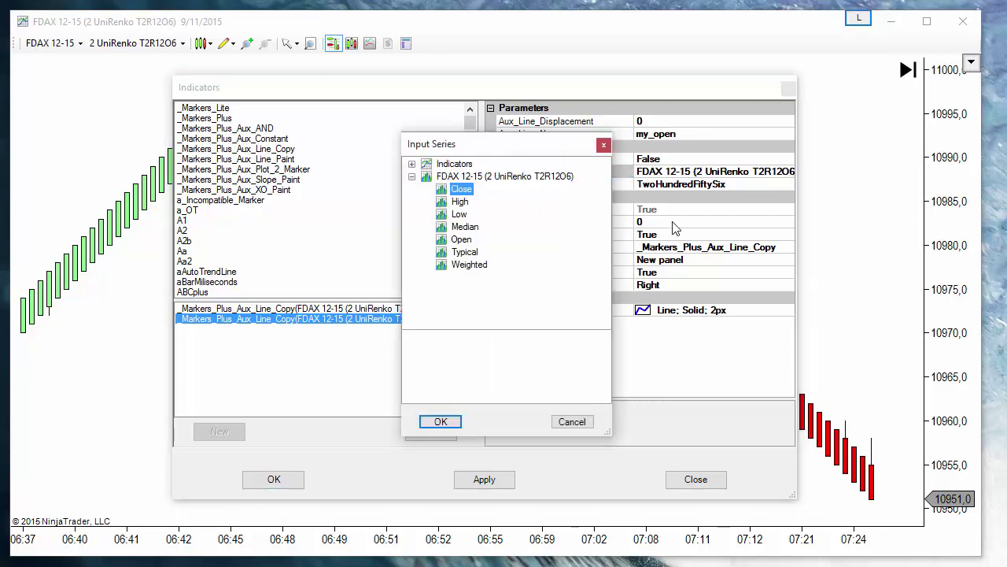
{"action": "left_click", "coordinate": [464, 227]}
{"action": "left_click", "coordinate": [461, 239]}
{"action": "left_click", "coordinate": [442, 421]}
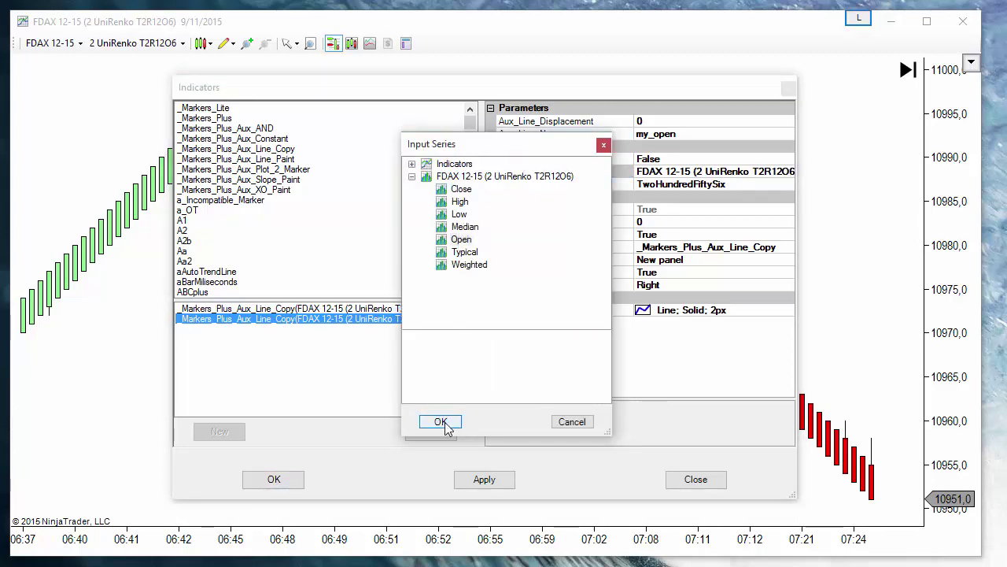
{"action": "left_click", "coordinate": [492, 310]}
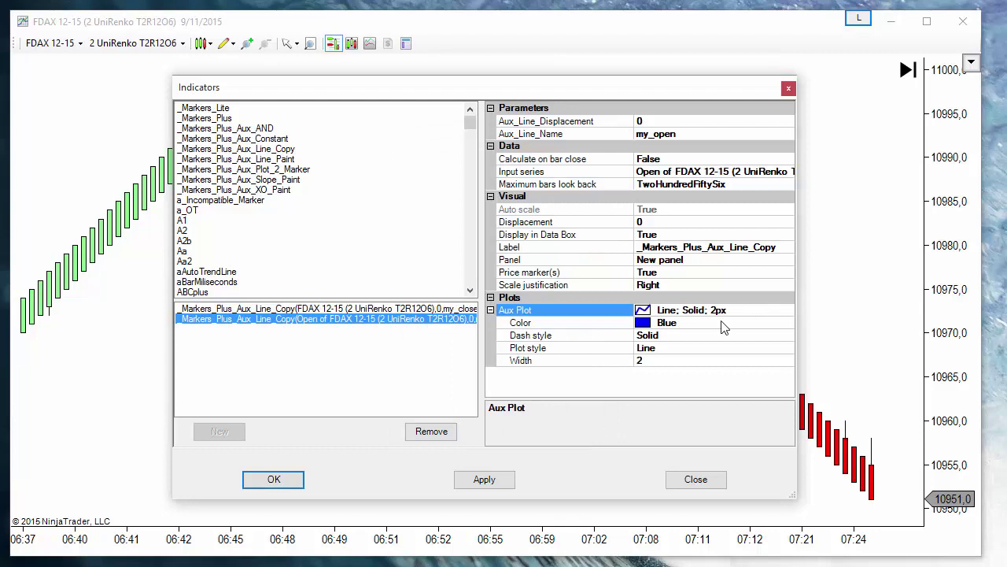
{"action": "left_click", "coordinate": [712, 323]}
{"action": "type", "text": "g"}
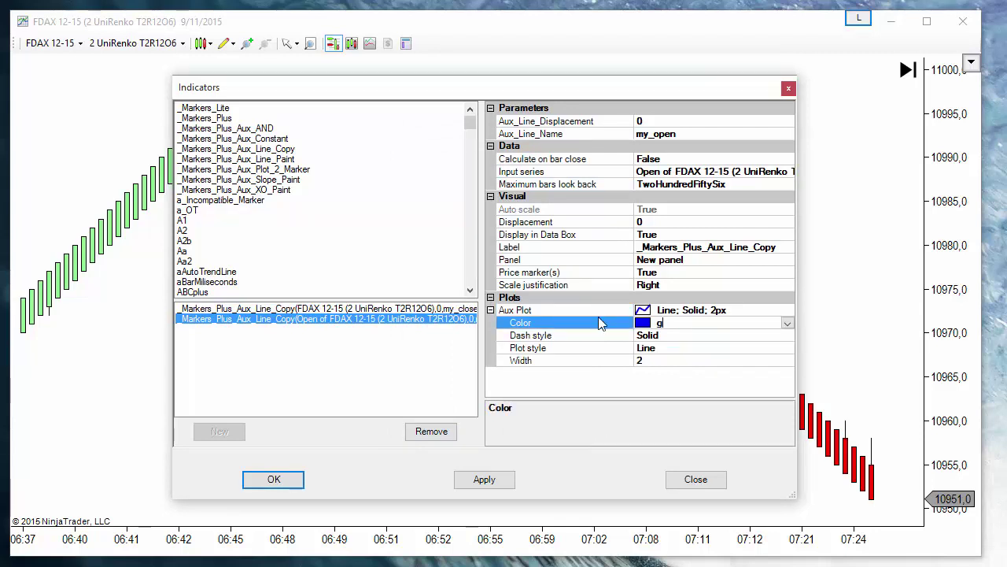
{"action": "type", "text": "reen"}
{"action": "left_click", "coordinate": [250, 483]}
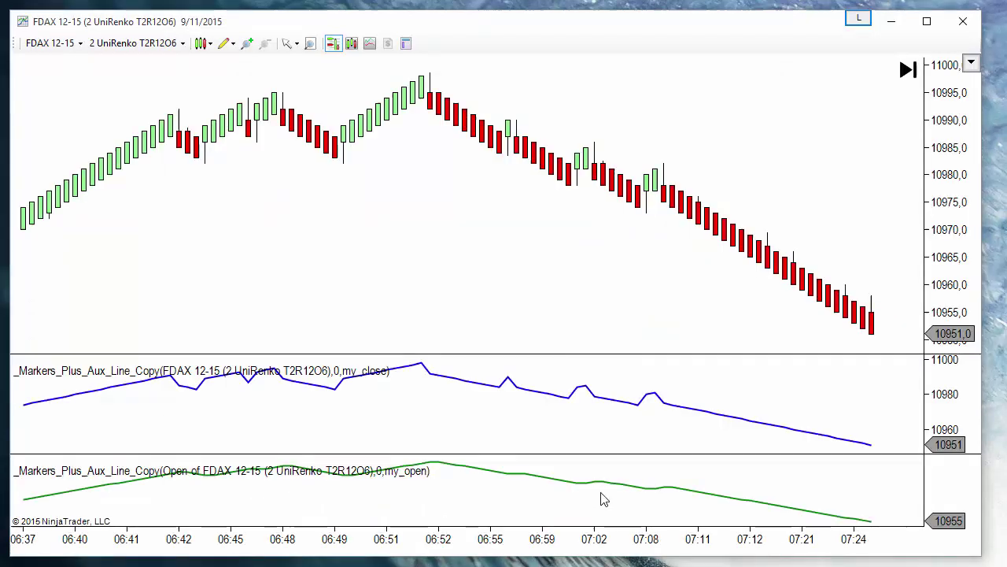
- Drag the green my_open indicator up into the blue my_close panel
{"action": "left_click_drag", "start_coordinate": [689, 498], "coordinate": [943, 403]}
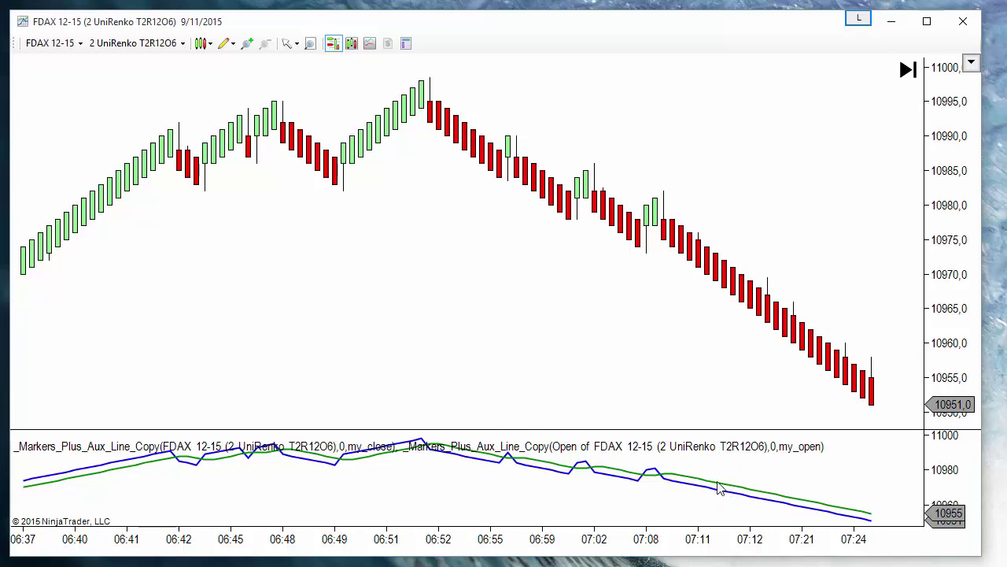
- Add _Markers_Plus_Aux_XO_Paint to the chart from the Indicators dialog
{"action": "right_click", "coordinate": [409, 288]}
{"action": "left_click", "coordinate": [451, 354]}
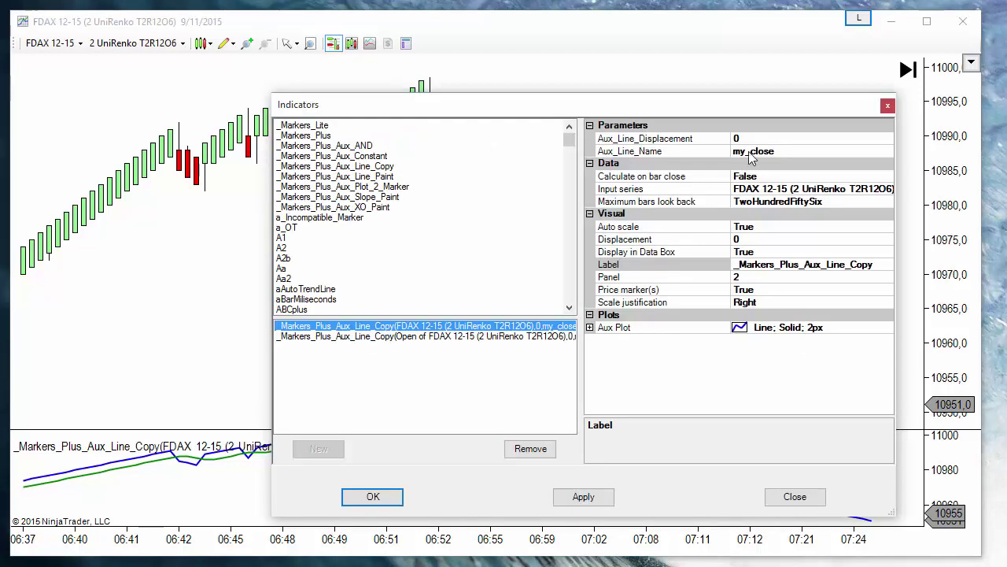
{"action": "left_click", "coordinate": [488, 336]}
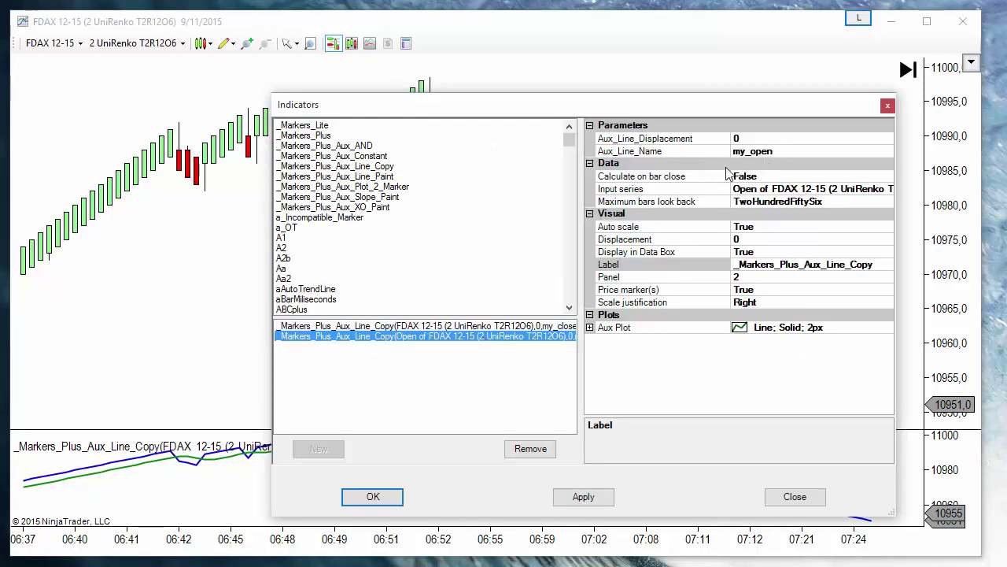
{"action": "double_click", "coordinate": [364, 208]}
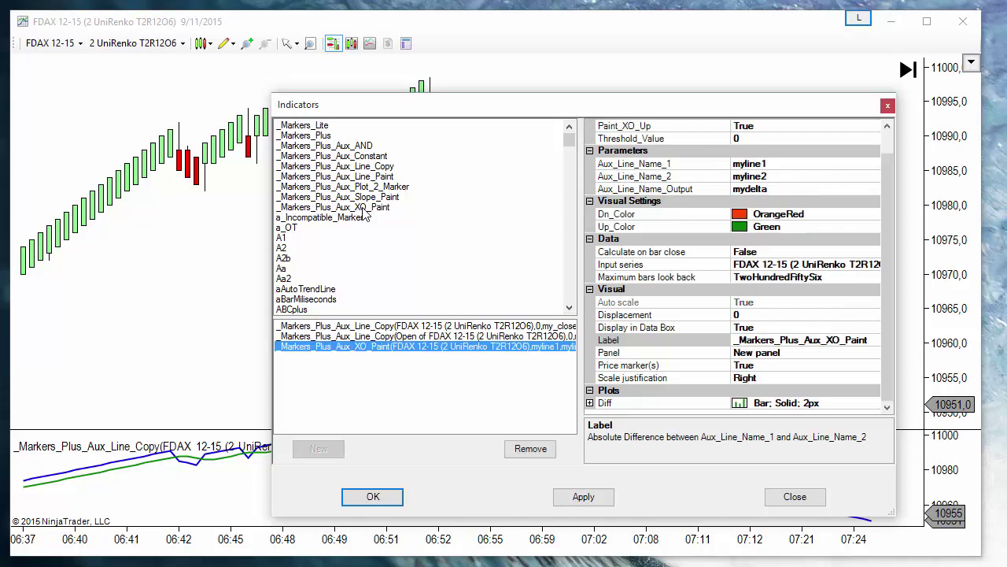
{"action": "left_click_drag", "start_coordinate": [417, 109], "coordinate": [264, 97]}
{"action": "left_click_drag", "start_coordinate": [739, 240], "coordinate": [740, 182]}
- Set aux line names my_close and my_open, enable up/down crossover markers, and apply
{"action": "left_click", "coordinate": [628, 189]}
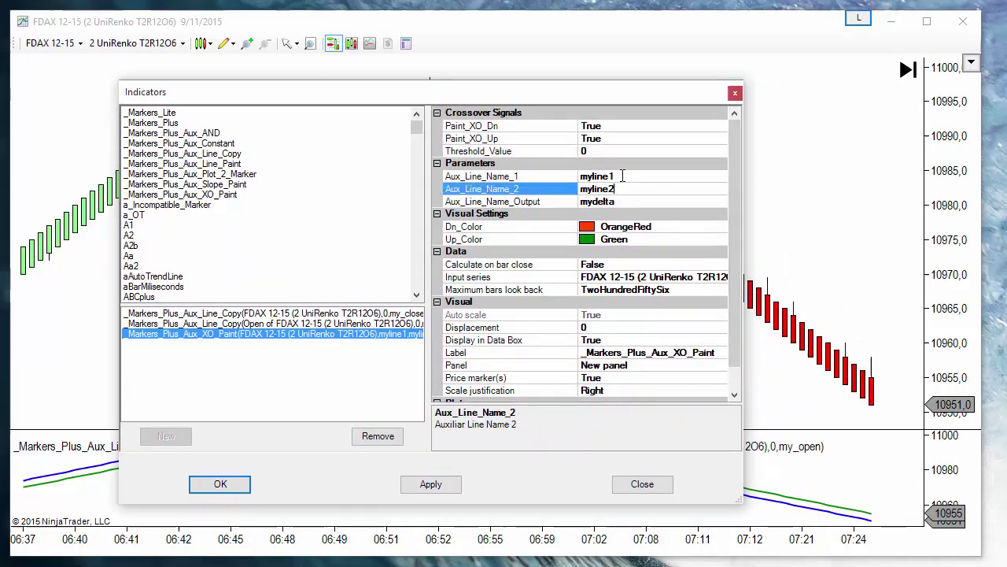
{"action": "left_click", "coordinate": [622, 176]}
{"action": "type", "text": "my_c"}
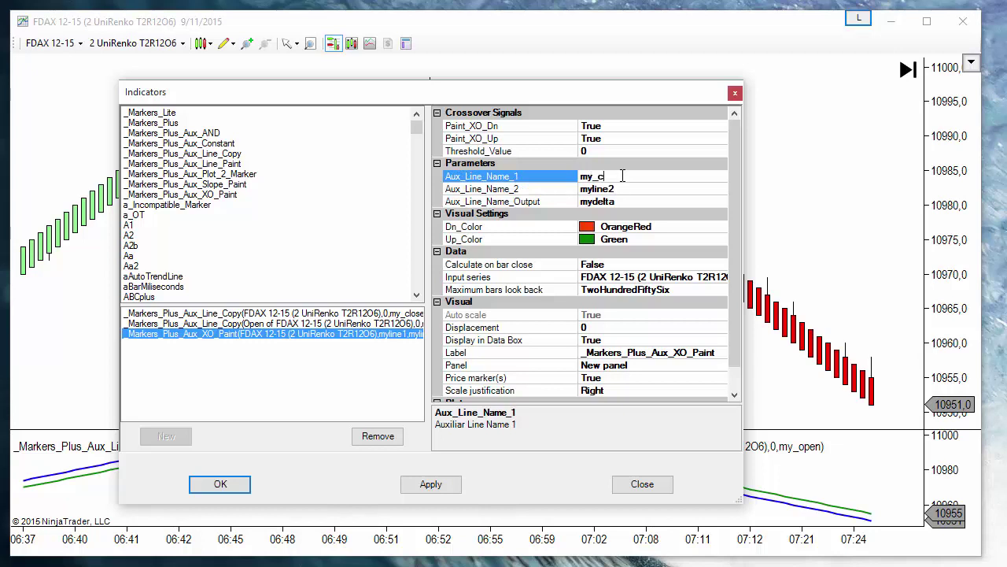
{"action": "type", "text": "lose"}
{"action": "left_click", "coordinate": [623, 188]}
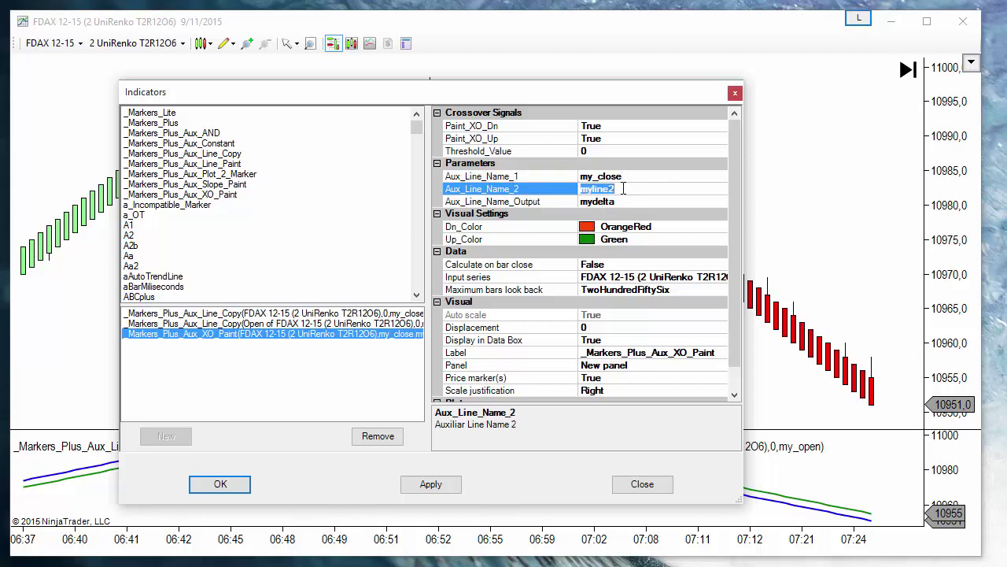
{"action": "type", "text": "my_op"}
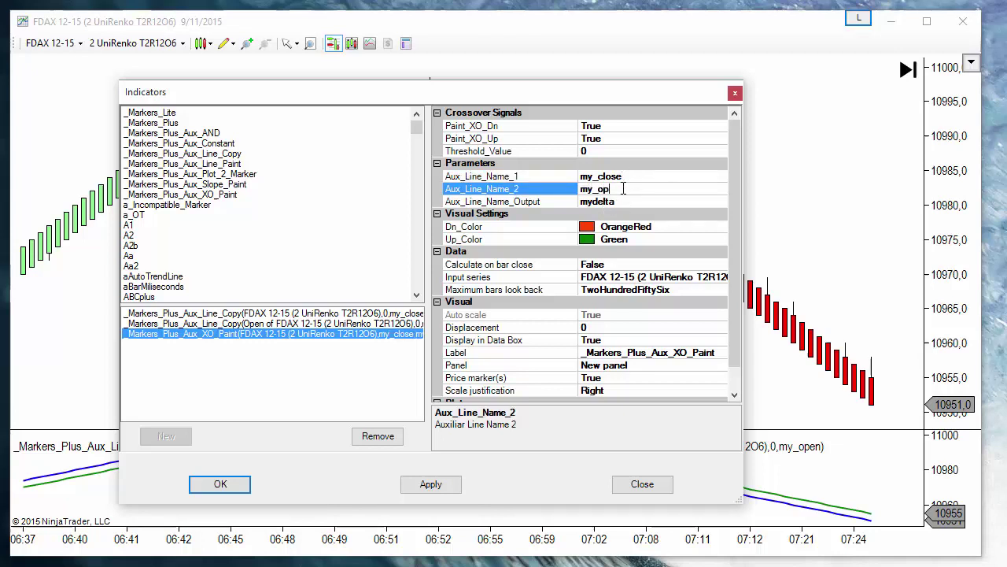
{"action": "type", "text": "en"}
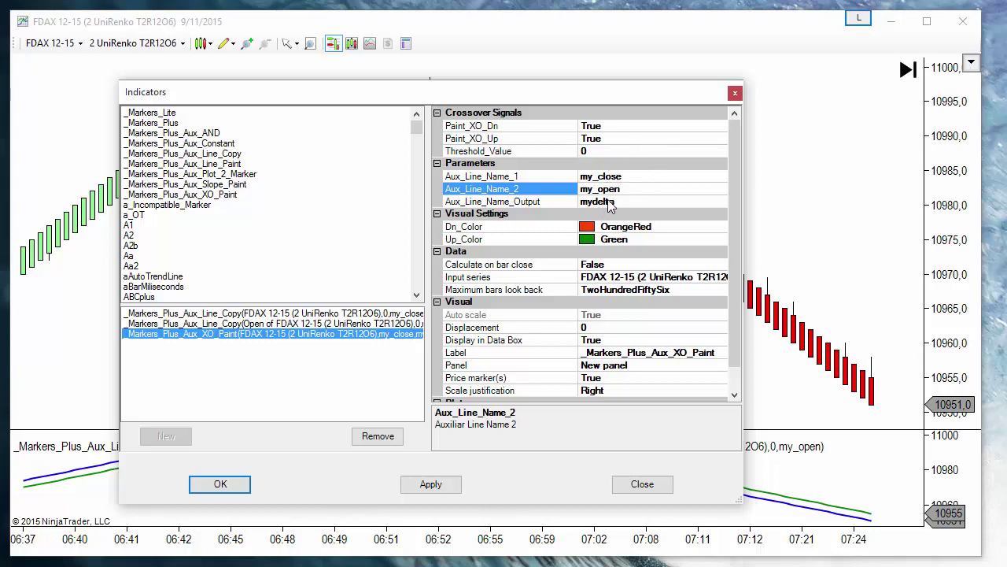
{"action": "left_click", "coordinate": [607, 140]}
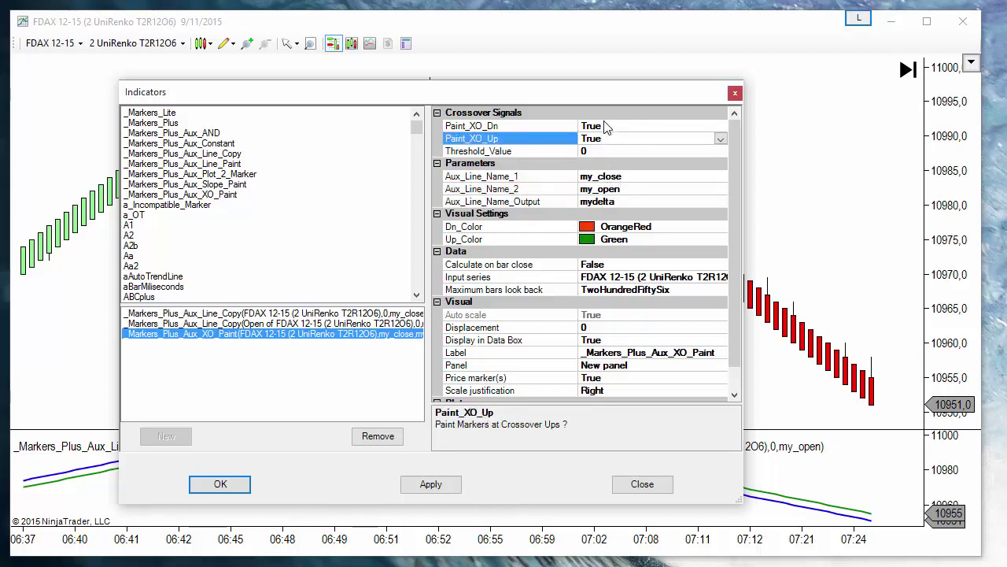
{"action": "left_click", "coordinate": [607, 128]}
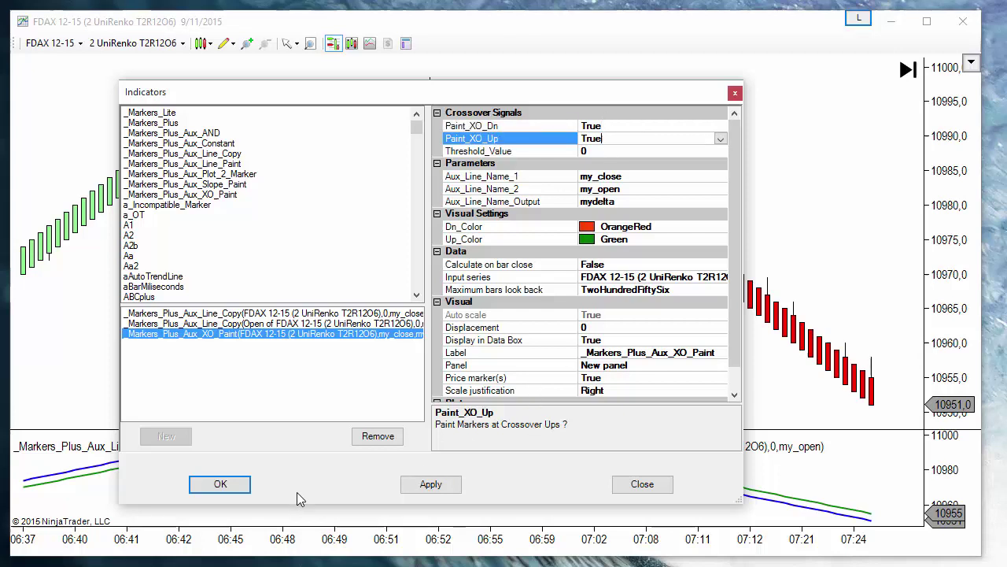
{"action": "left_click", "coordinate": [236, 487]}
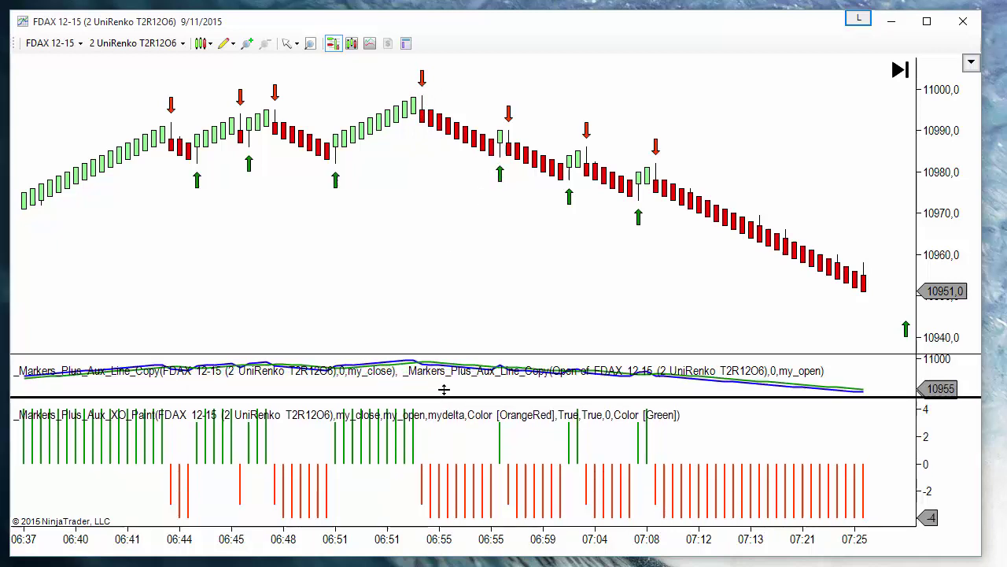
- Enlarge the price and line panels, shrink the histogram, and compress bars to show more history
{"action": "left_click_drag", "start_coordinate": [444, 389], "coordinate": [443, 388]}
{"action": "left_click_drag", "start_coordinate": [475, 546], "coordinate": [535, 550]}
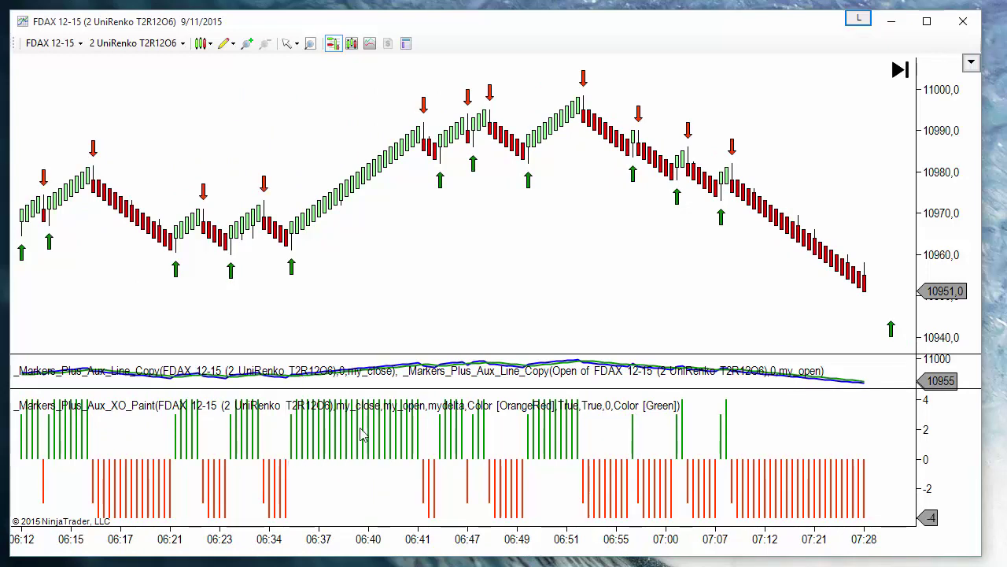
{"action": "left_click_drag", "start_coordinate": [368, 389], "coordinate": [370, 467]}
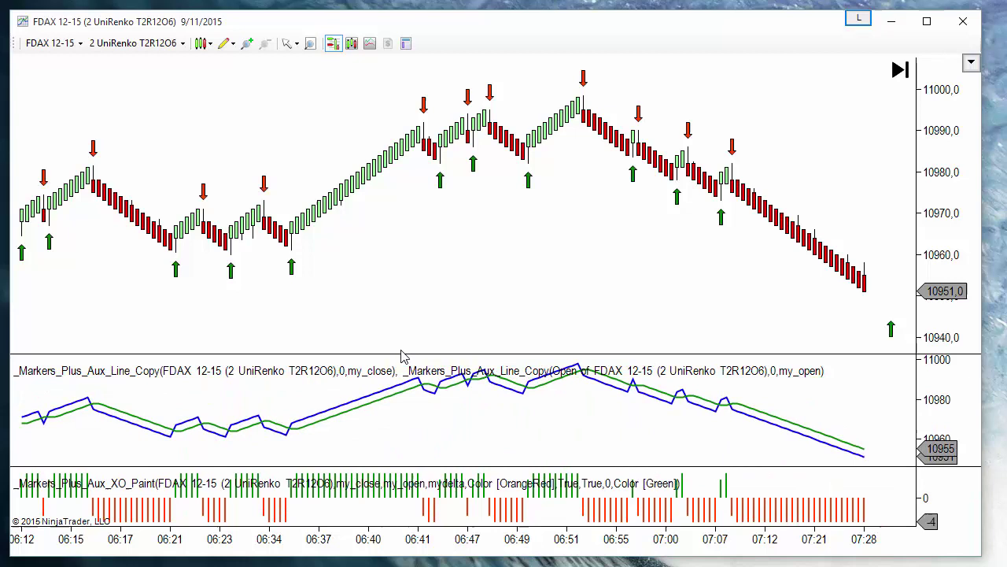
{"action": "left_click_drag", "start_coordinate": [401, 355], "coordinate": [417, 432]}
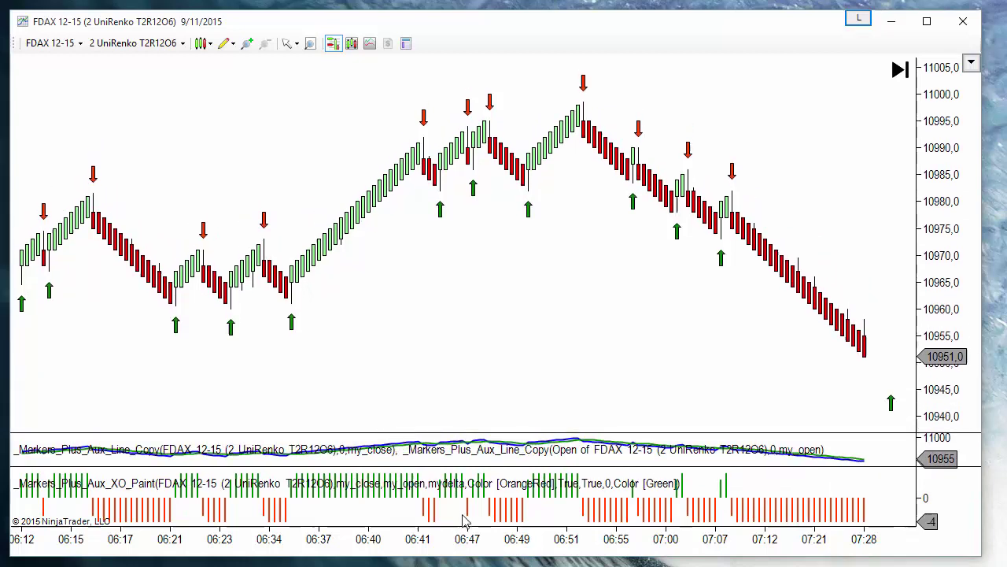